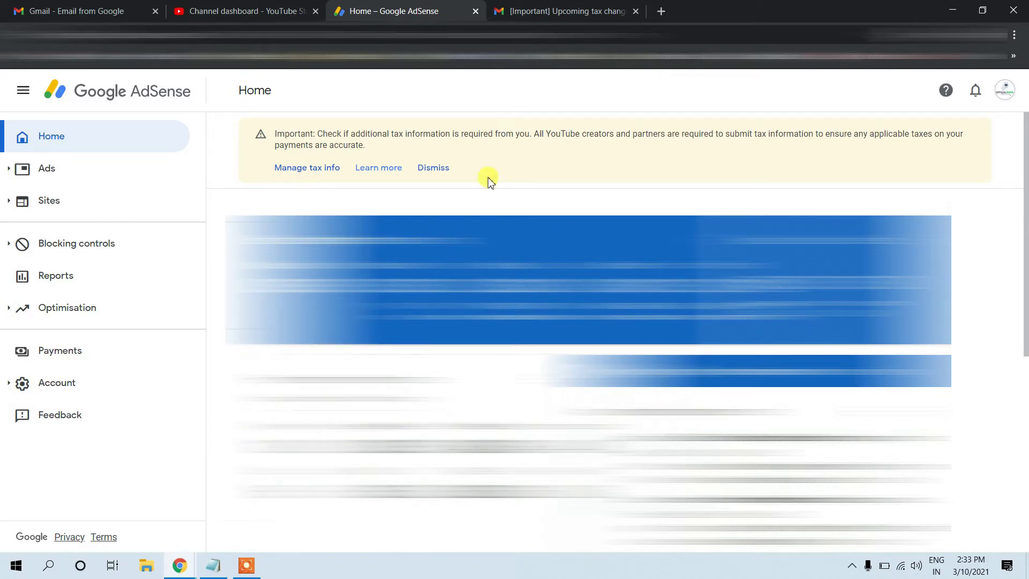
Step: Read the opening paragraph of the YouTube Team email about upcoming tax changes to YouTube earnings, closing with a return to the inbox
left_click(536, 11)
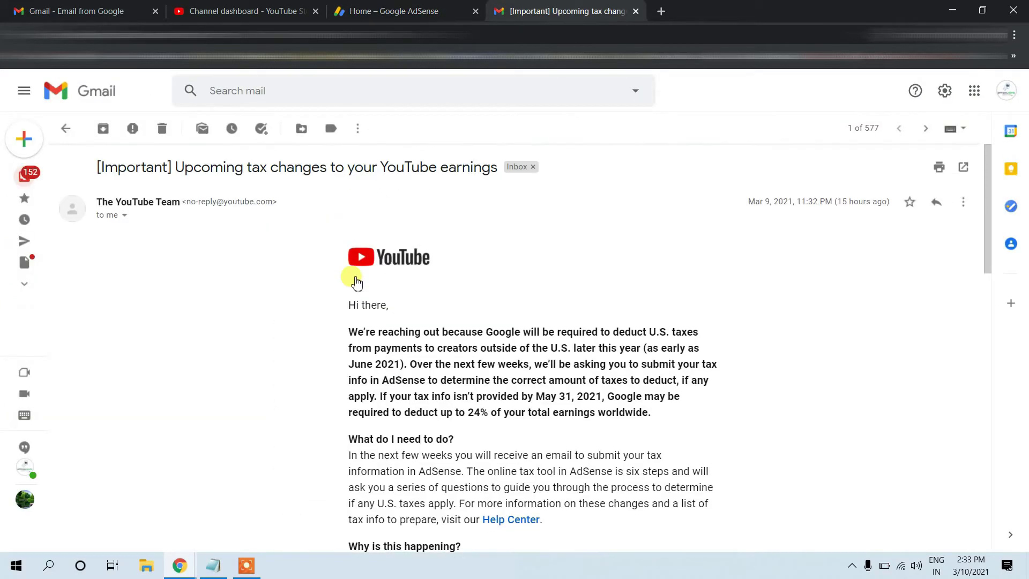
mouse_move(855, 201)
left_mouse_down()
mouse_move(793, 203)
mouse_move(835, 203)
left_mouse_up()
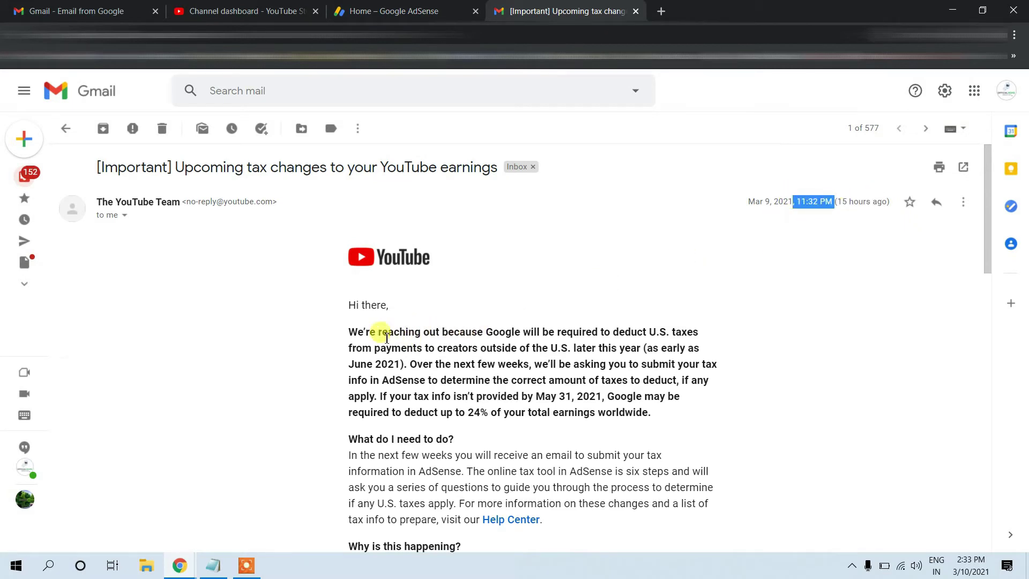
left_click_drag(348, 332, 681, 416)
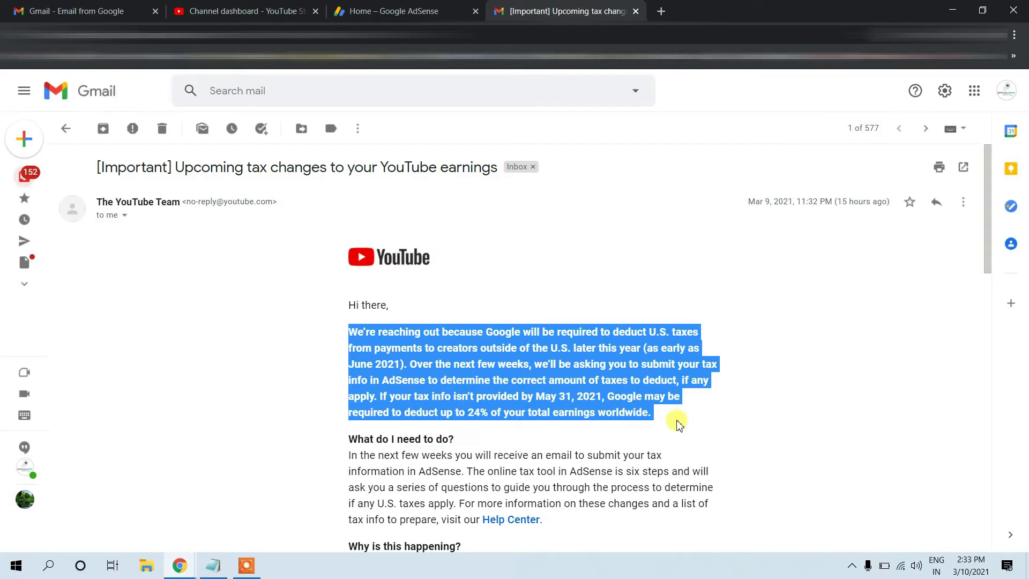
left_click(351, 329)
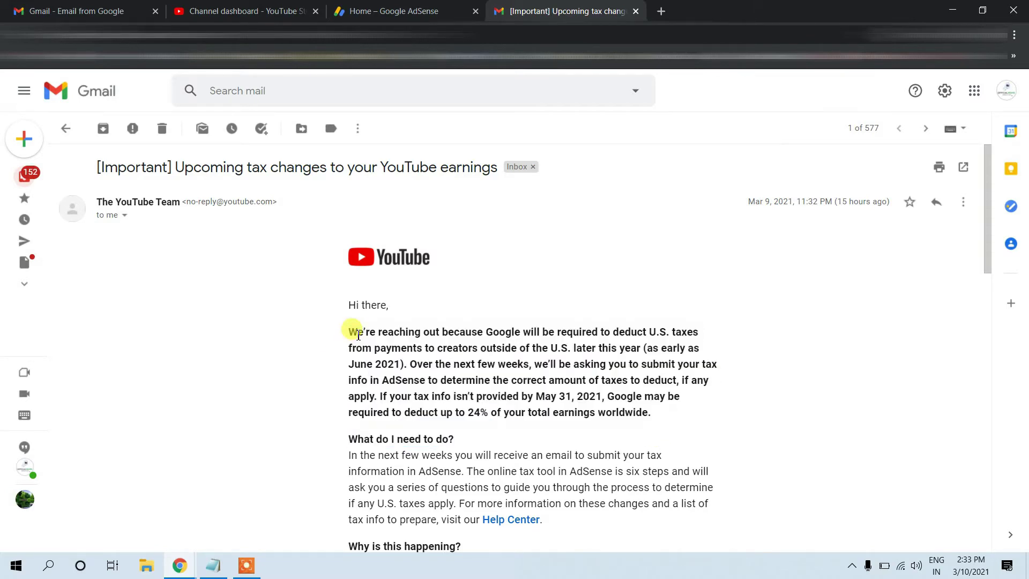
scroll(364, 333, "down", 5)
scroll(356, 335, "up", 5)
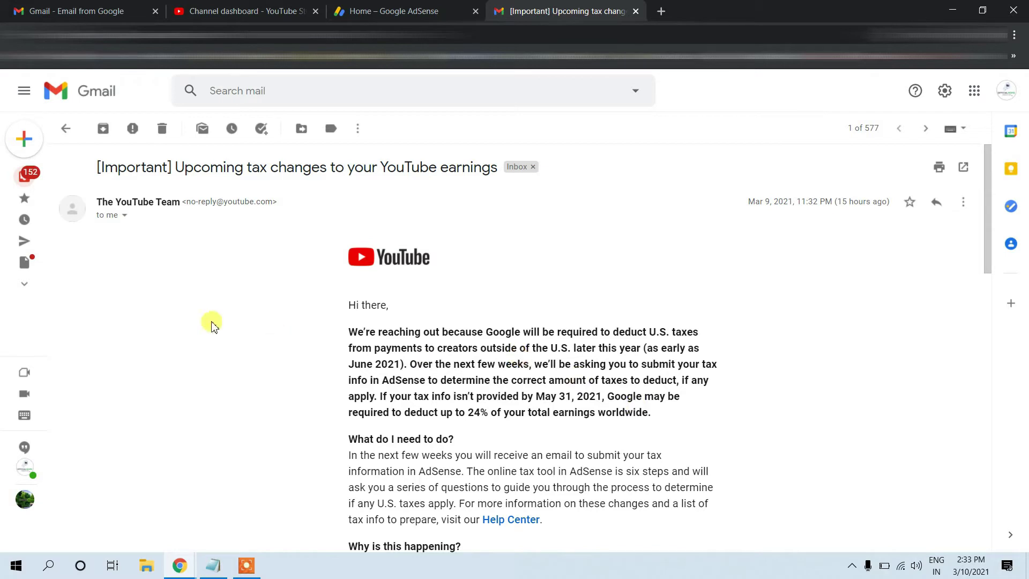
left_click(67, 128)
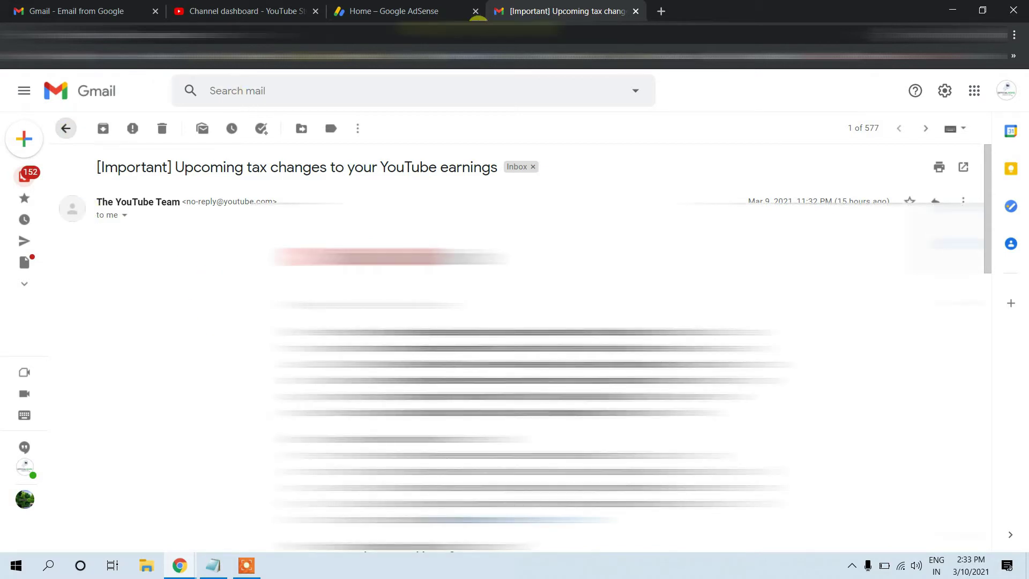
Step: Switch to the AdSense home page and read the important notice about submitting additional tax information
left_click(424, 8)
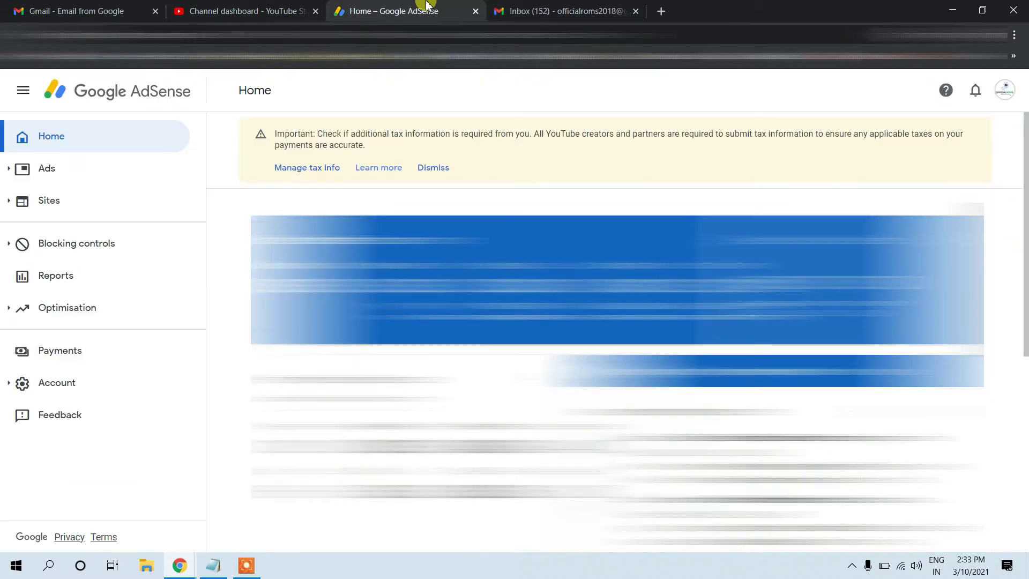
left_click(534, 6)
left_click(443, 7)
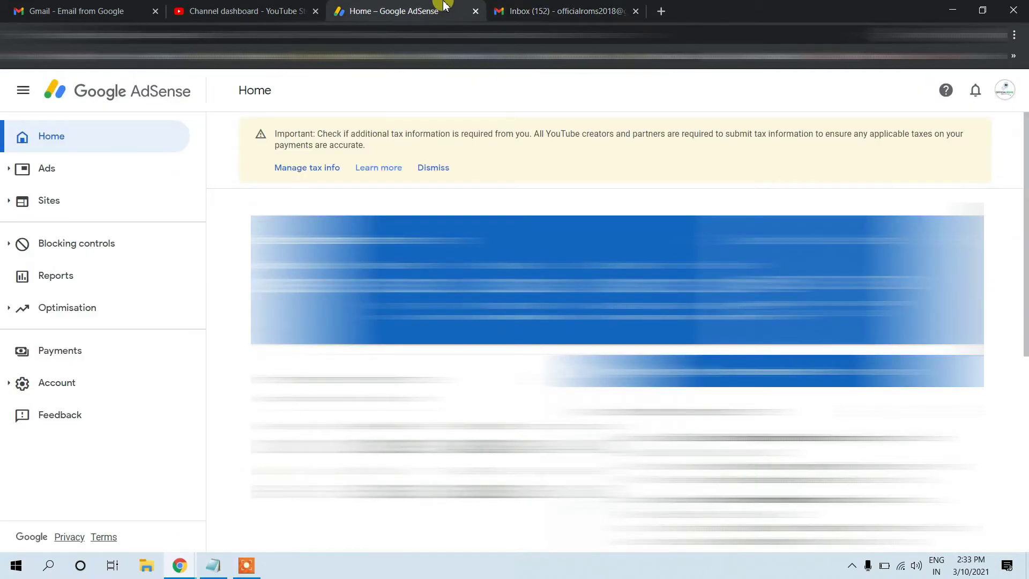
left_click(525, 6)
left_click(414, 6)
left_click_drag(277, 134, 341, 137)
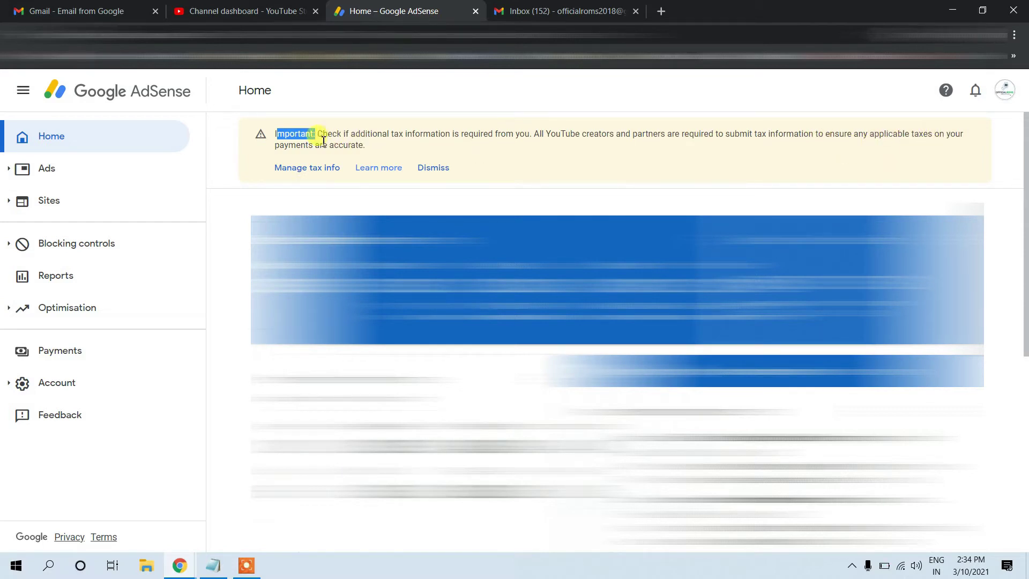
triple_click(573, 141)
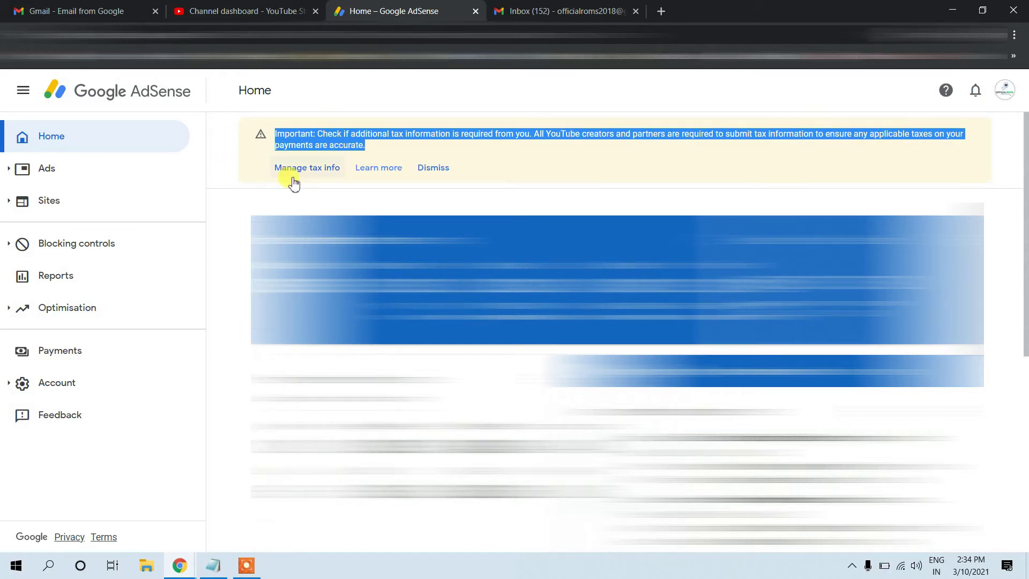
Step: Start adding United States tax info from the tax notice and verify the sign-in with the account password
left_click(323, 176)
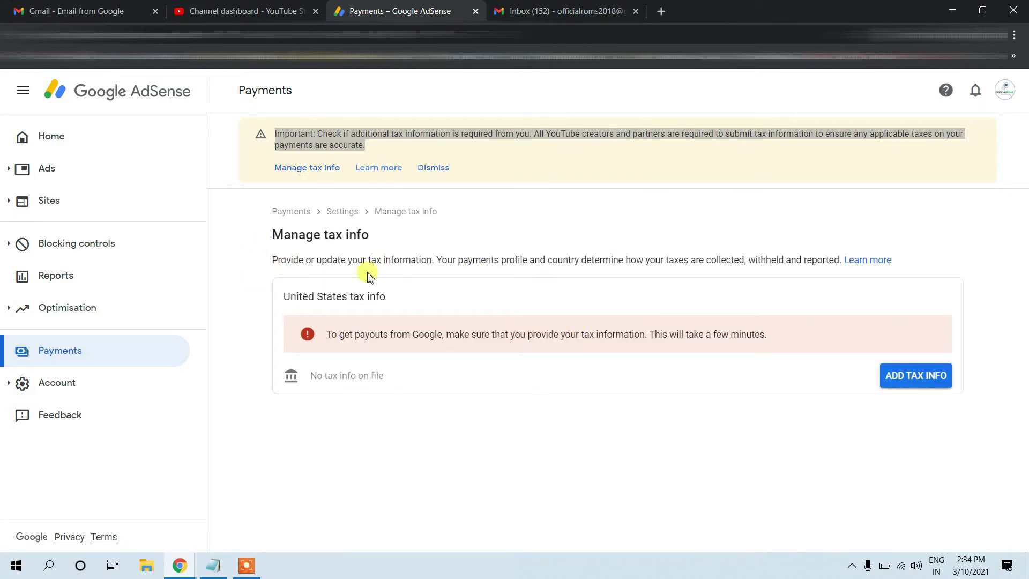
left_click(916, 386)
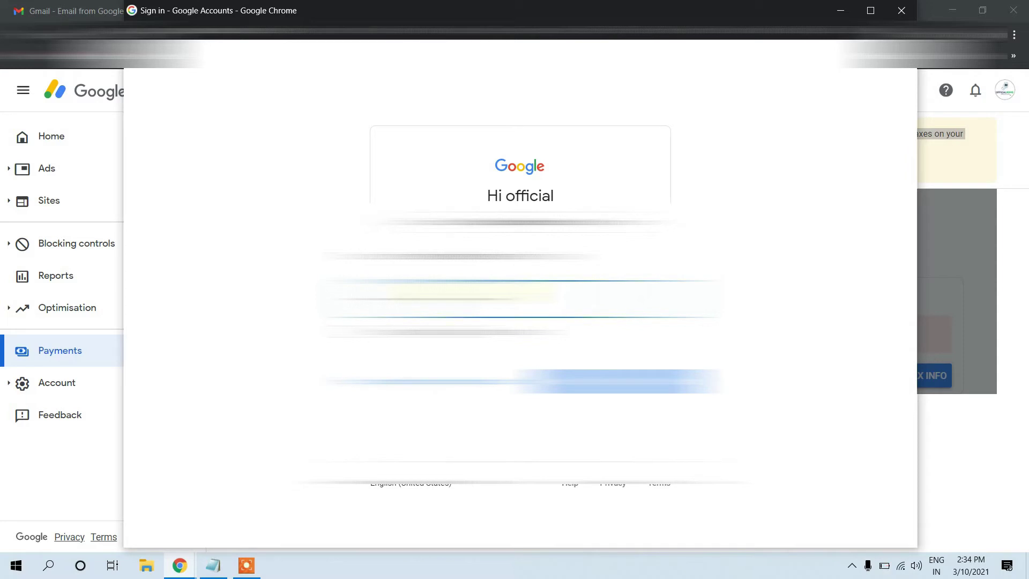
key("Return")
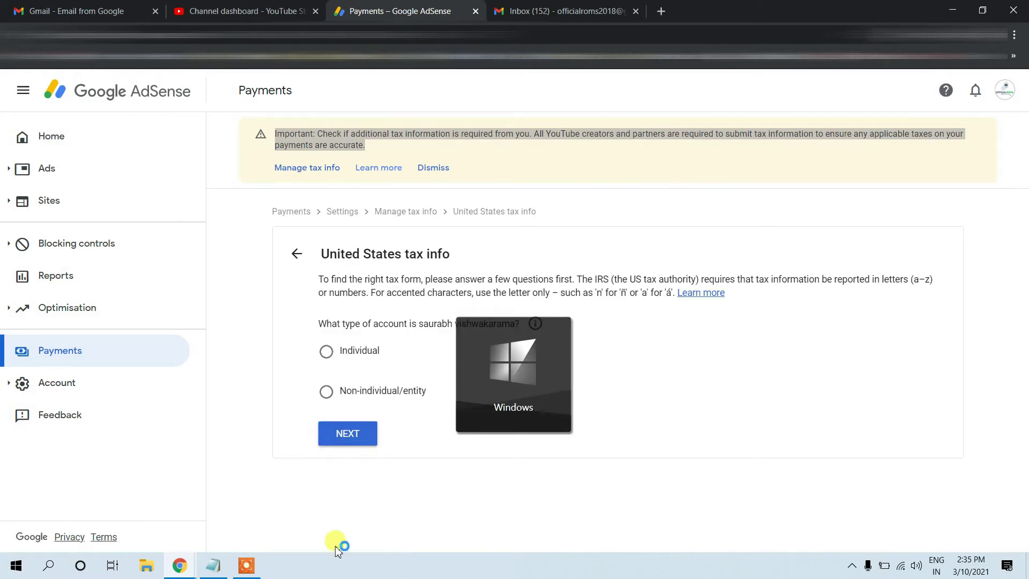
Step: Review the United States tax info instructions and set the account type to Individual
left_click_drag(323, 253, 452, 256)
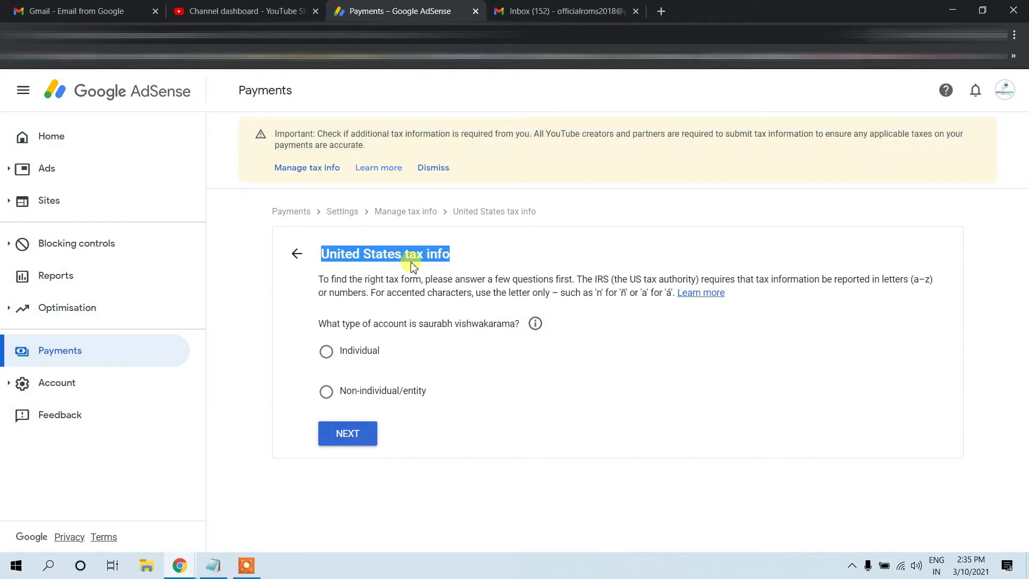
left_click_drag(330, 279, 768, 301)
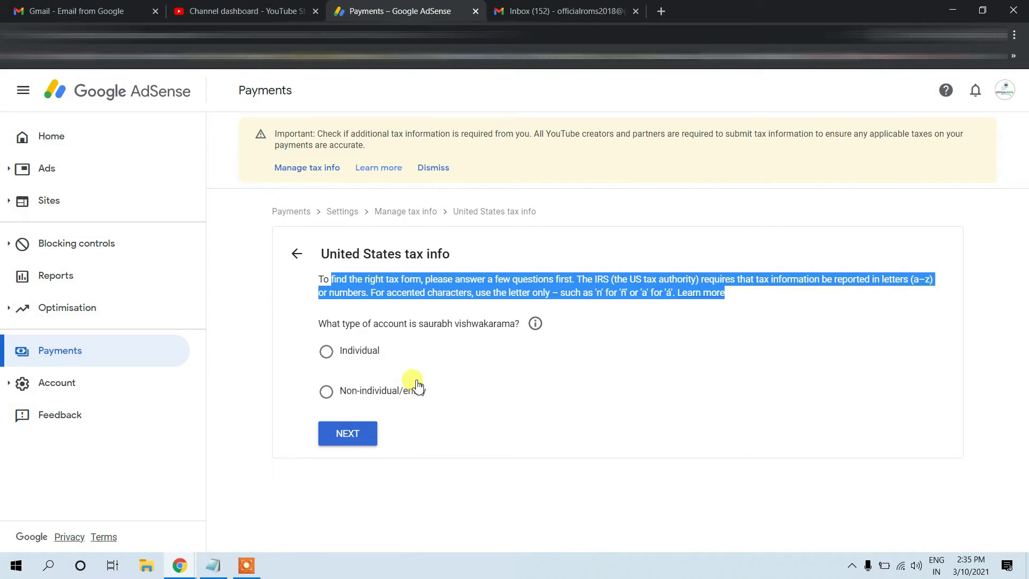
left_click(362, 354)
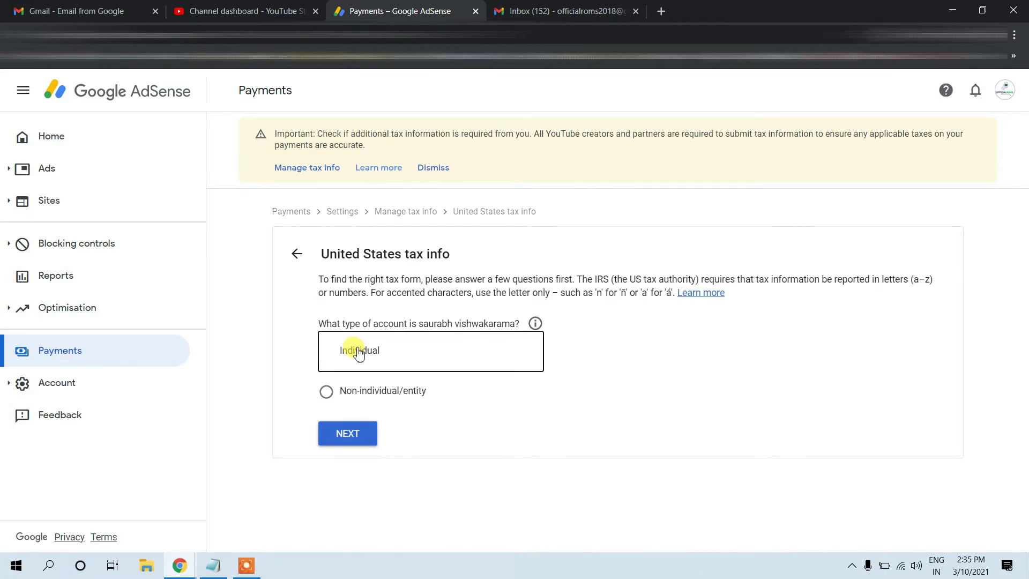
left_click(331, 435)
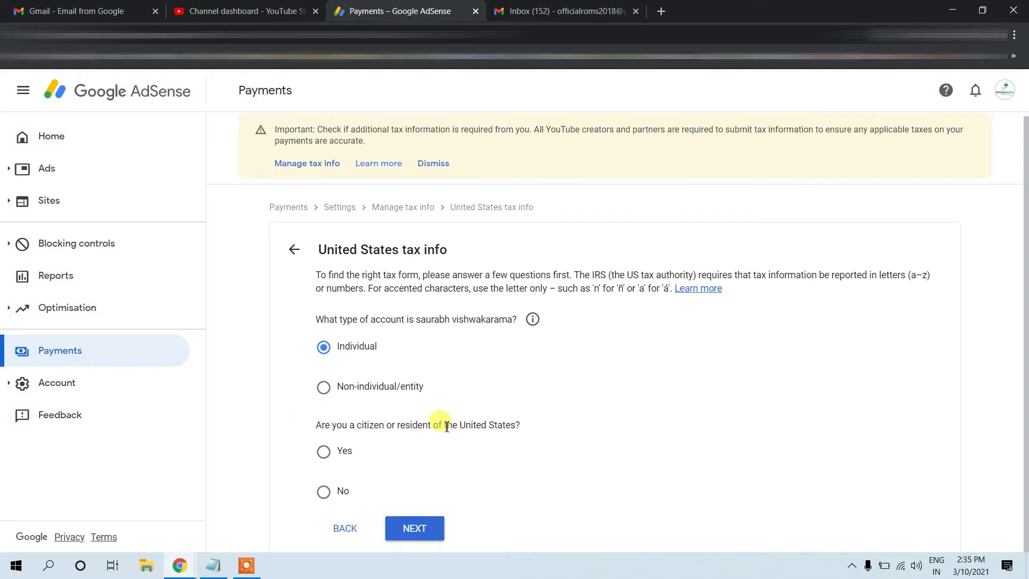
Step: Answer No to being a citizen or resident of the United States and continue
left_click_drag(460, 424, 520, 423)
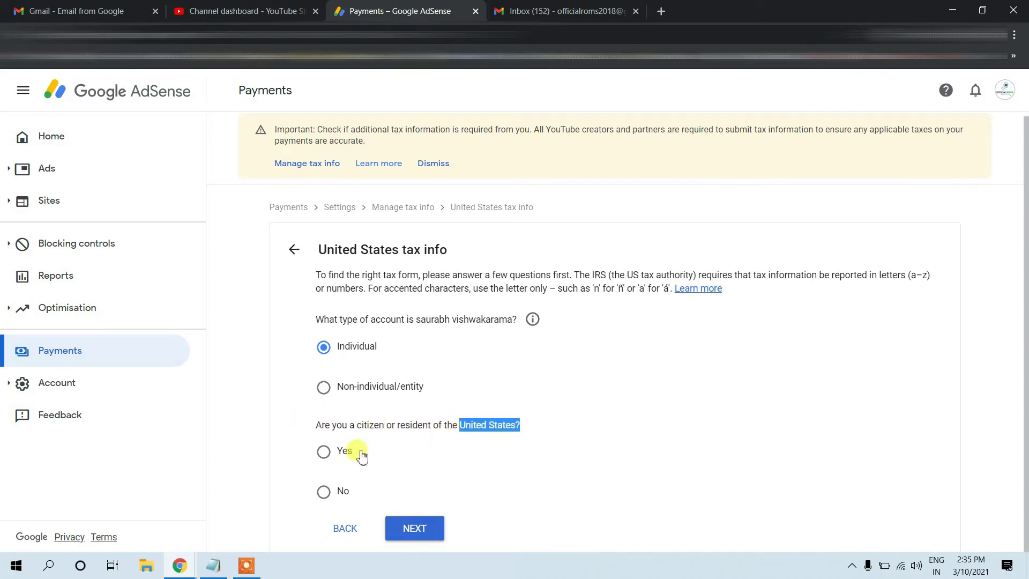
left_click(323, 492)
left_click(413, 527)
Step: Choose W-8BEN as the W-8 tax form type and proceed to the form
scroll(452, 475, "down", 2)
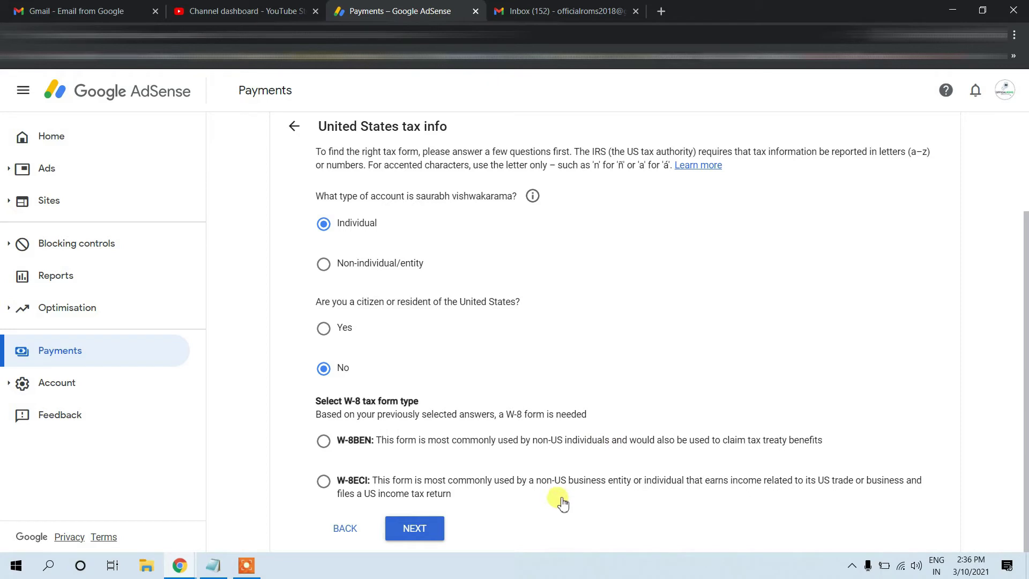
left_click(323, 442)
left_click(447, 532)
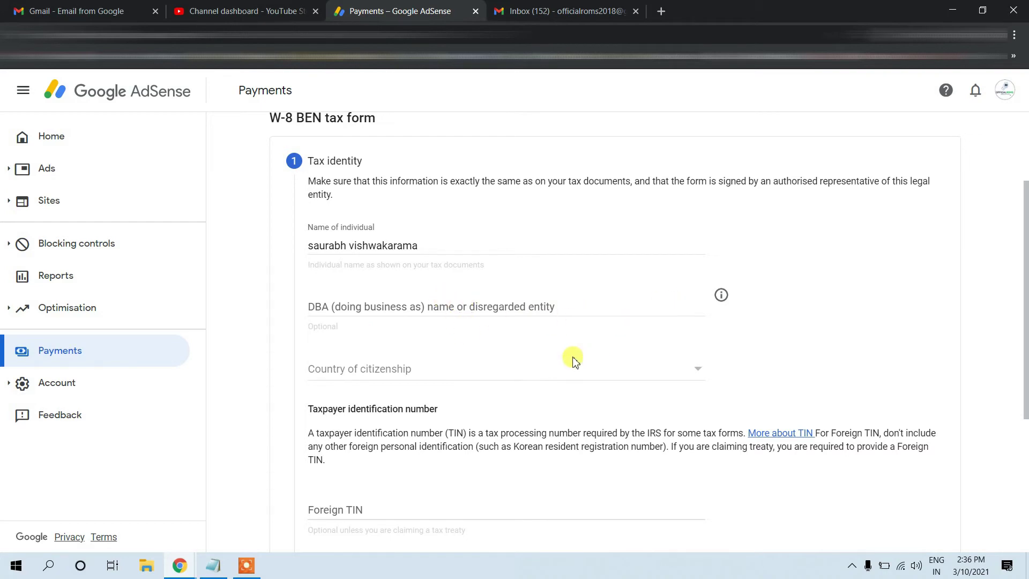
Step: Set the country of citizenship to India in the tax identity section and activate the Foreign TIN field
left_click(520, 381)
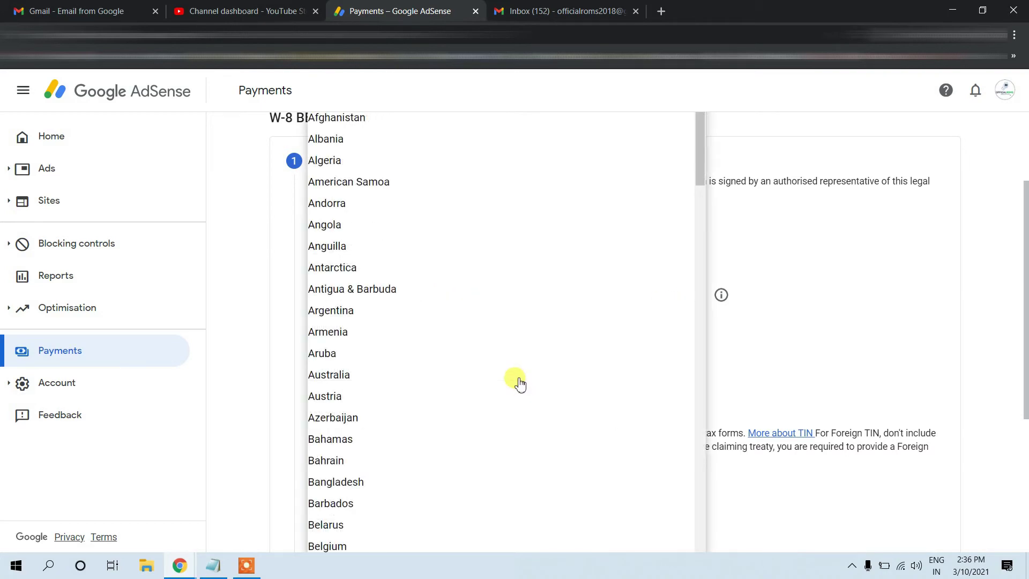
type("in")
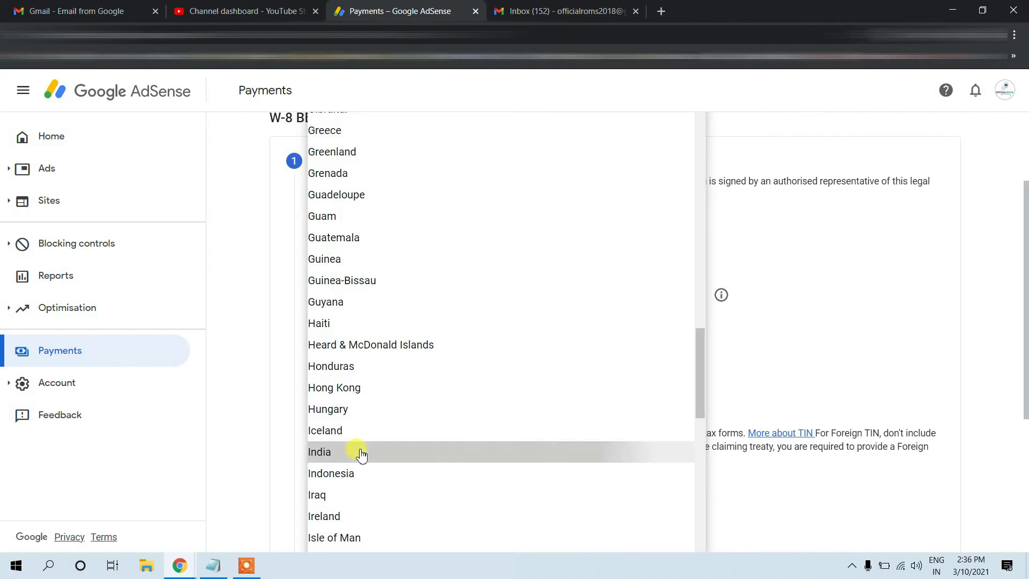
left_click(361, 454)
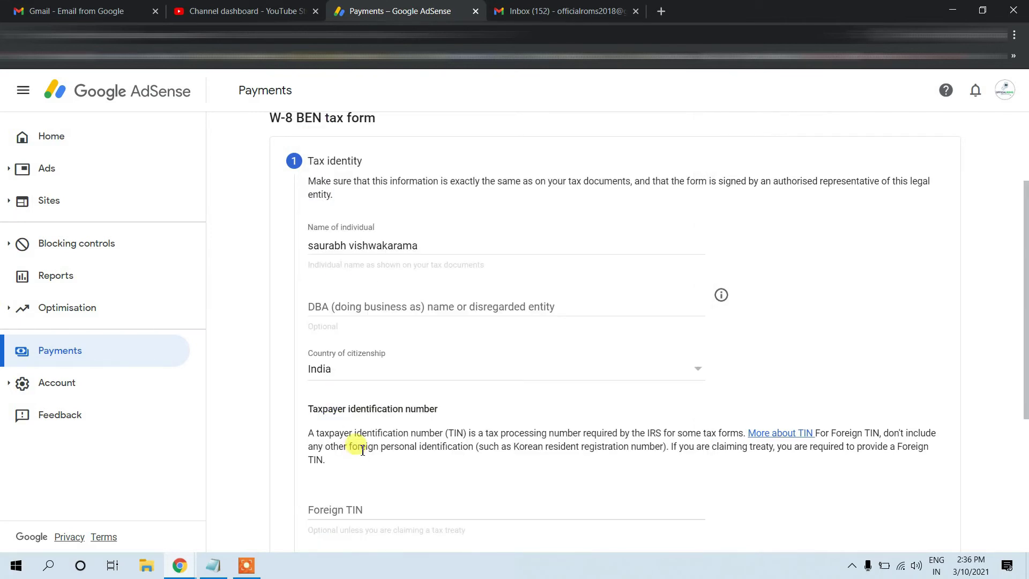
scroll(362, 450, "down", 3)
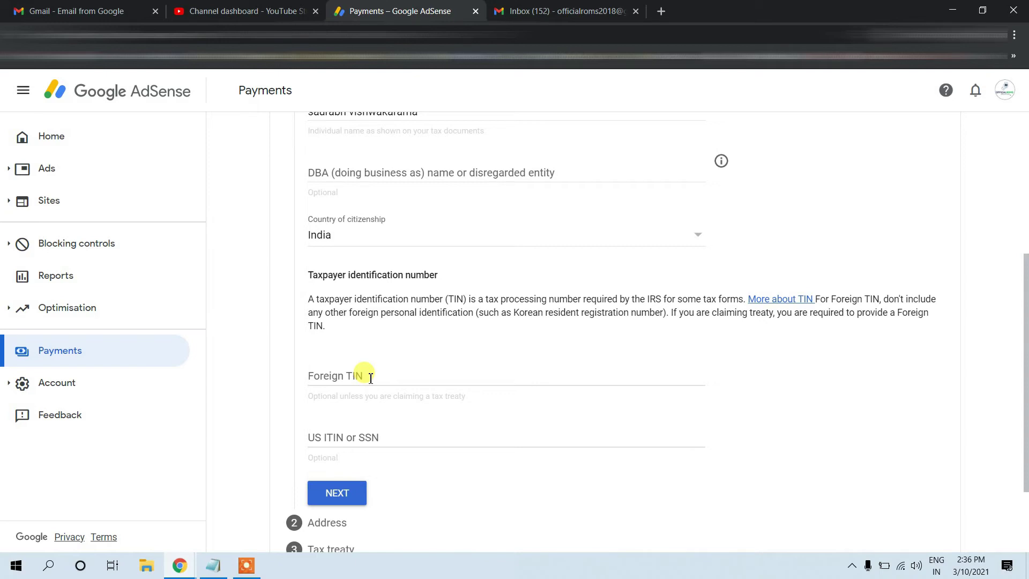
left_click(370, 378)
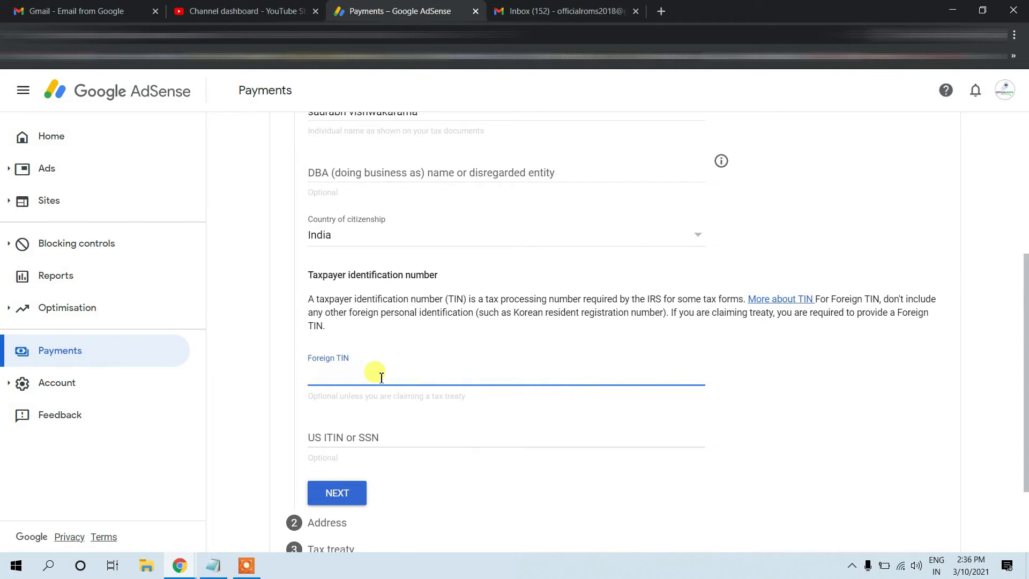
scroll(382, 378, "down", 1)
scroll(551, 433, "down", 2)
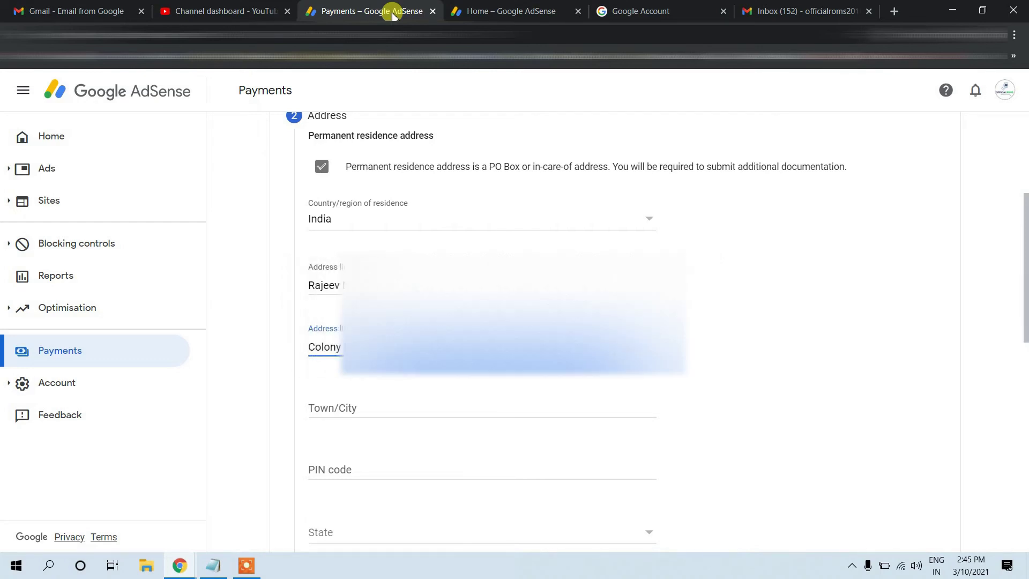
Step: Activate the first address line of the second address block, below the permanent residence address
scroll(622, 332, "down", 3)
scroll(622, 333, "down", 3)
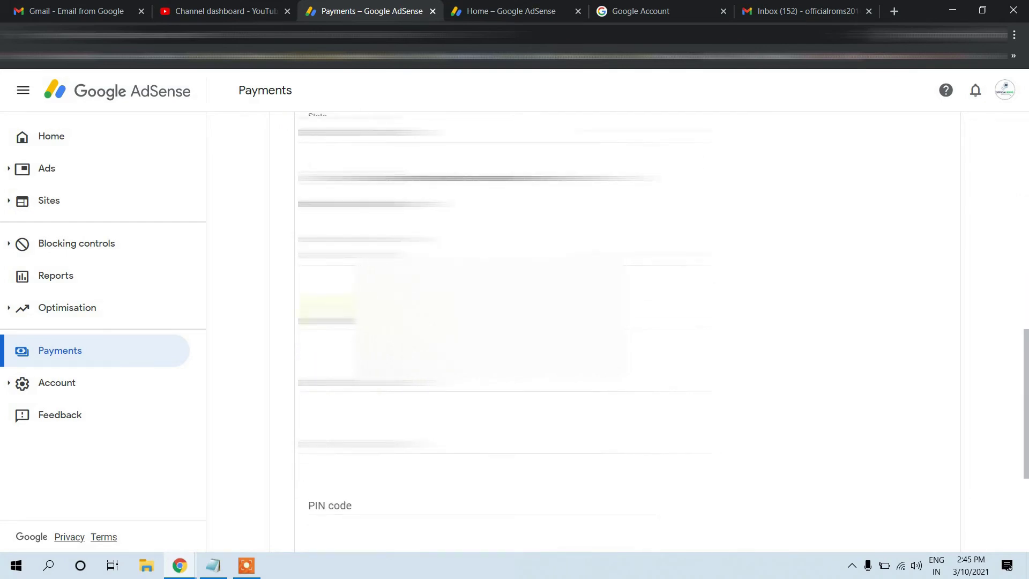
left_click(370, 320)
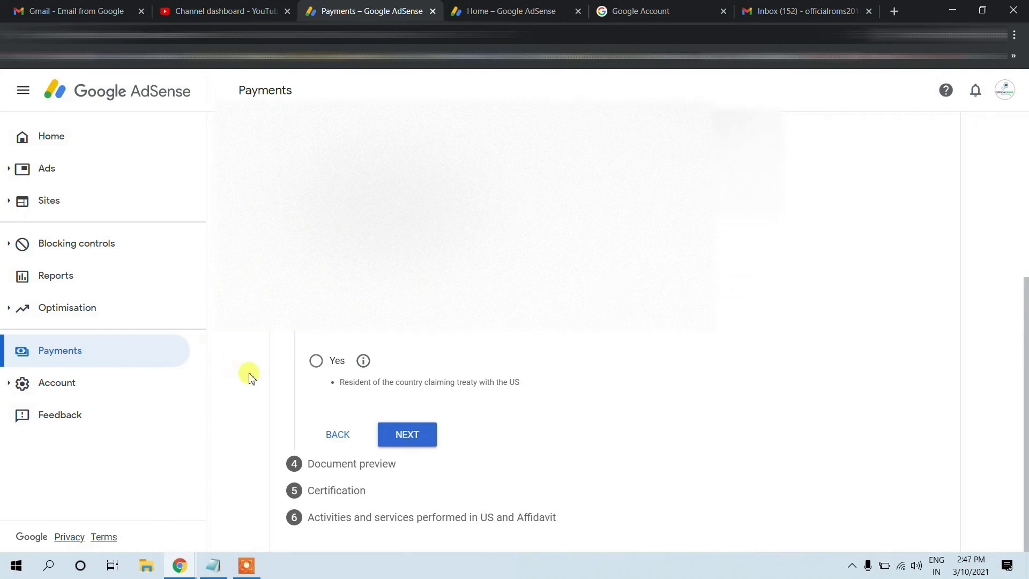
Step: Answer Yes to the tax treaty claim, confirm residency of a country claiming treaty with the US, and select India
left_click(317, 360)
left_click(342, 392)
left_click(397, 445)
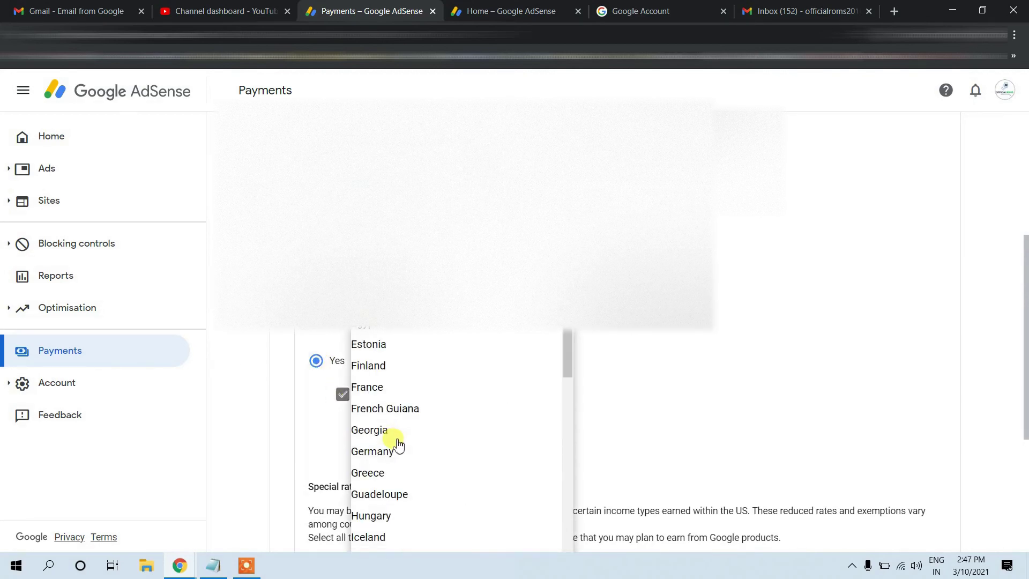
scroll(400, 443, "down", 2)
left_click(386, 425)
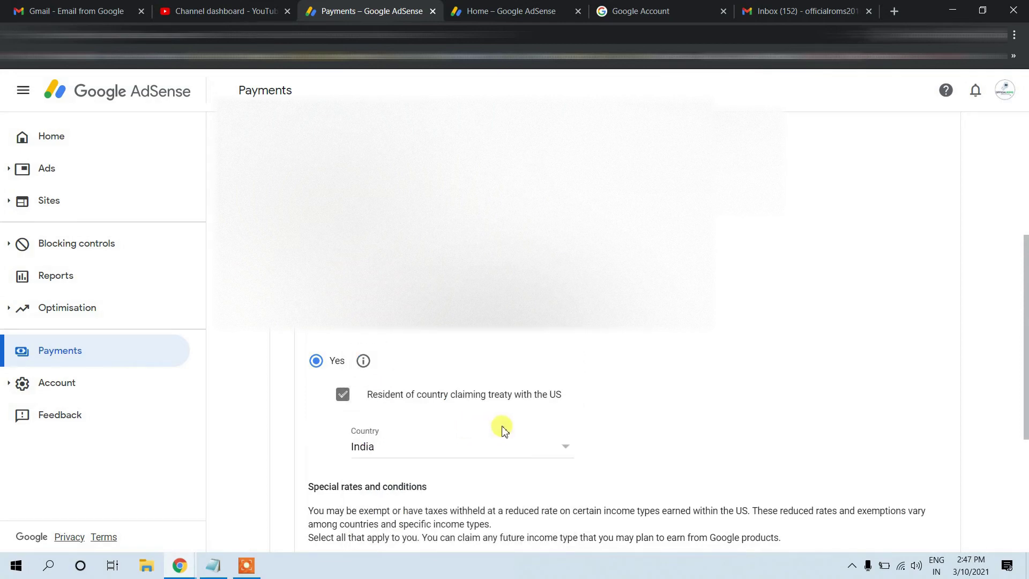
Step: Claim the special rate for Services (AdSense) with Article 7 and paragraph 1, 0% (reduced rate), and tick the reason for meeting the treaty terms
scroll(502, 427, "down", 3)
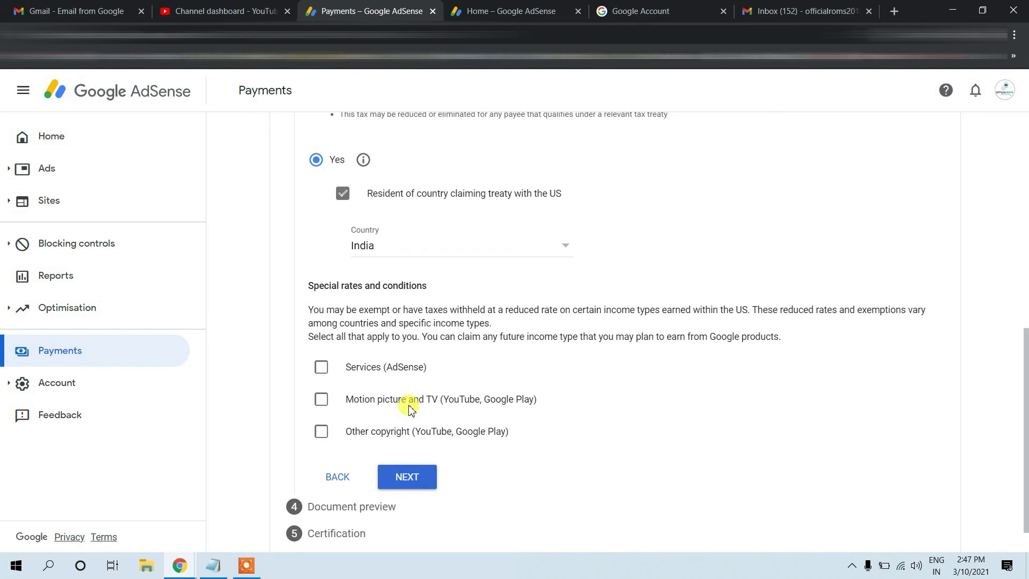
left_click(322, 366)
left_click(423, 418)
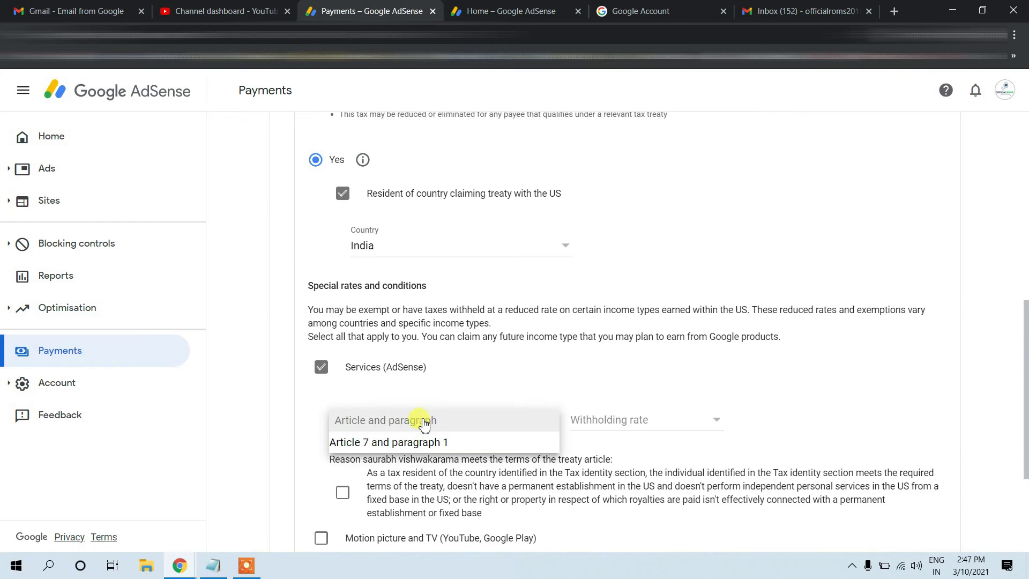
left_click(425, 439)
left_click(595, 433)
left_click(647, 442)
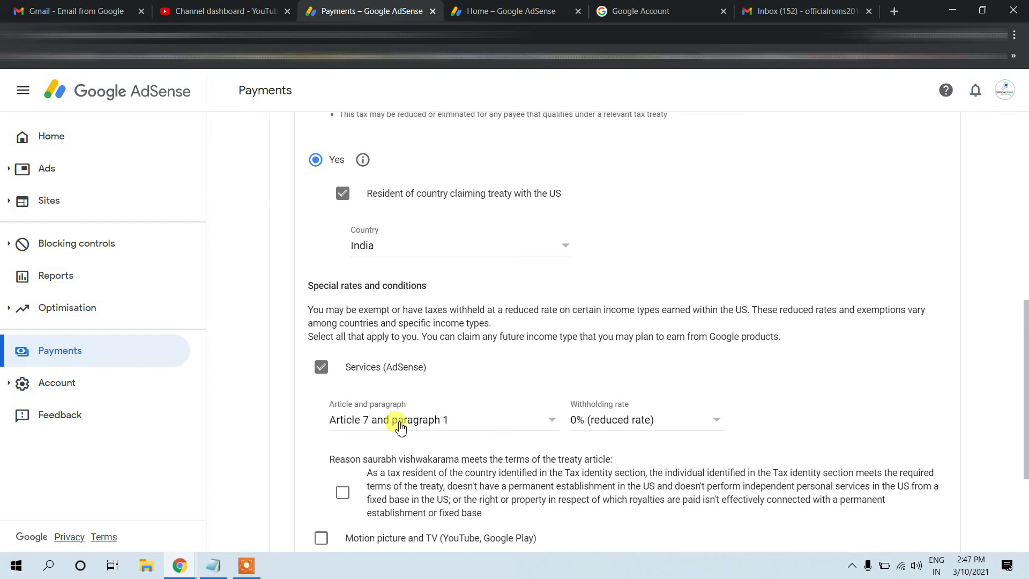
scroll(394, 421, "down", 1)
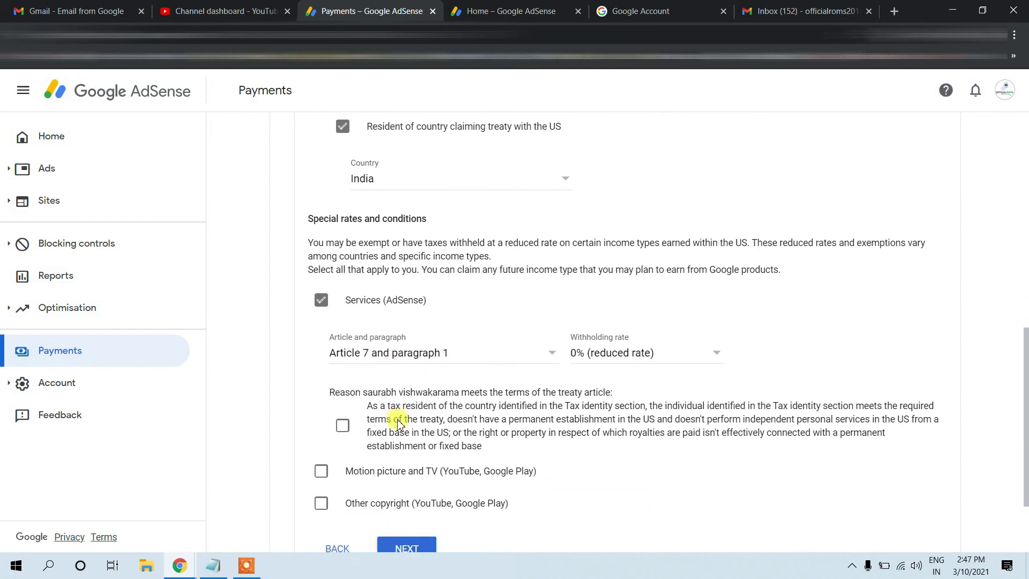
left_click(342, 425)
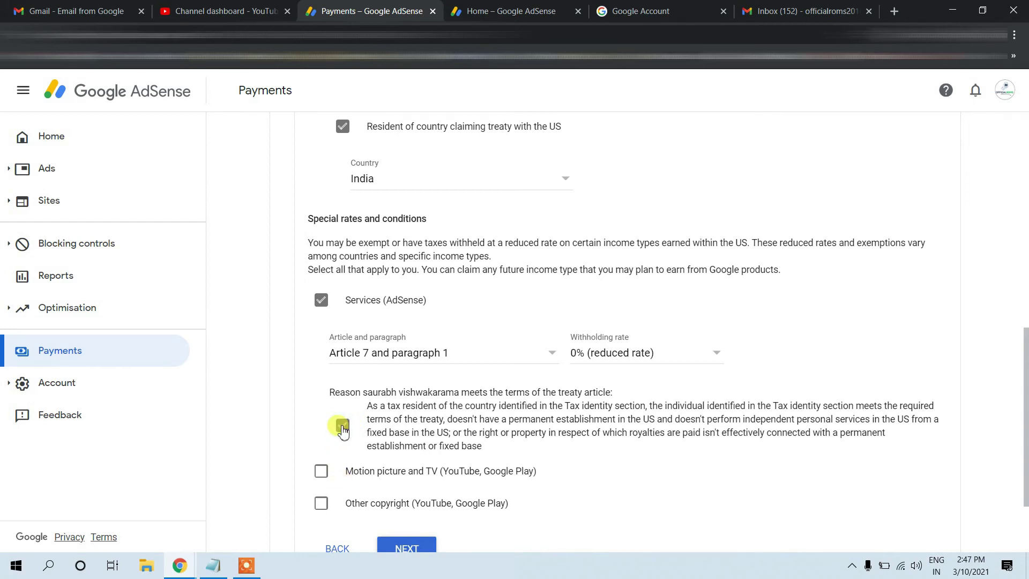
Step: Claim the special rate for Motion picture and TV with Article 12 and paragraph 2A II, 15% (reduced rate), and tick the treaty reason
left_click(322, 471)
scroll(398, 456, "down", 2)
left_click(400, 394)
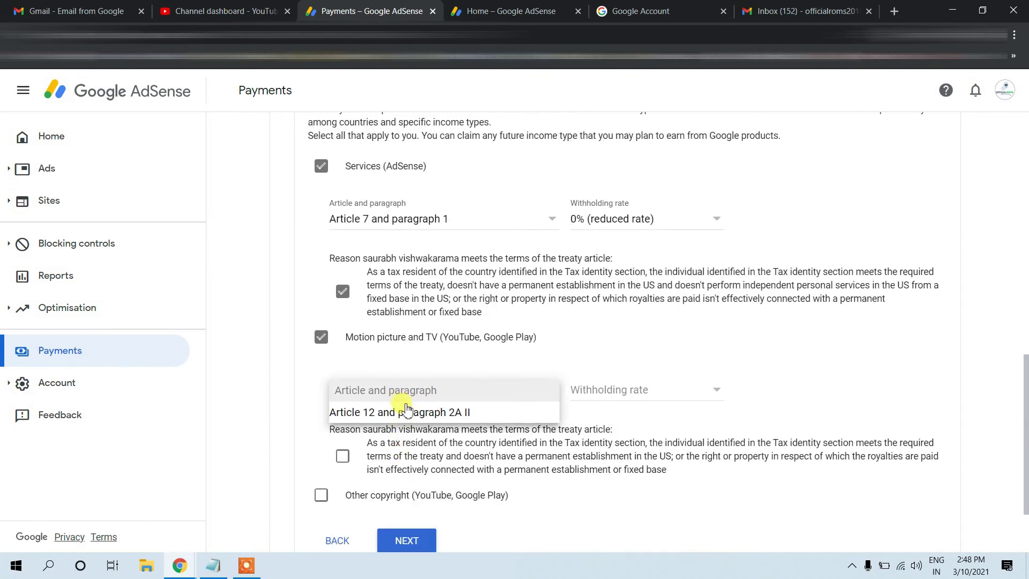
left_click(423, 411)
left_click(593, 390)
left_click(589, 411)
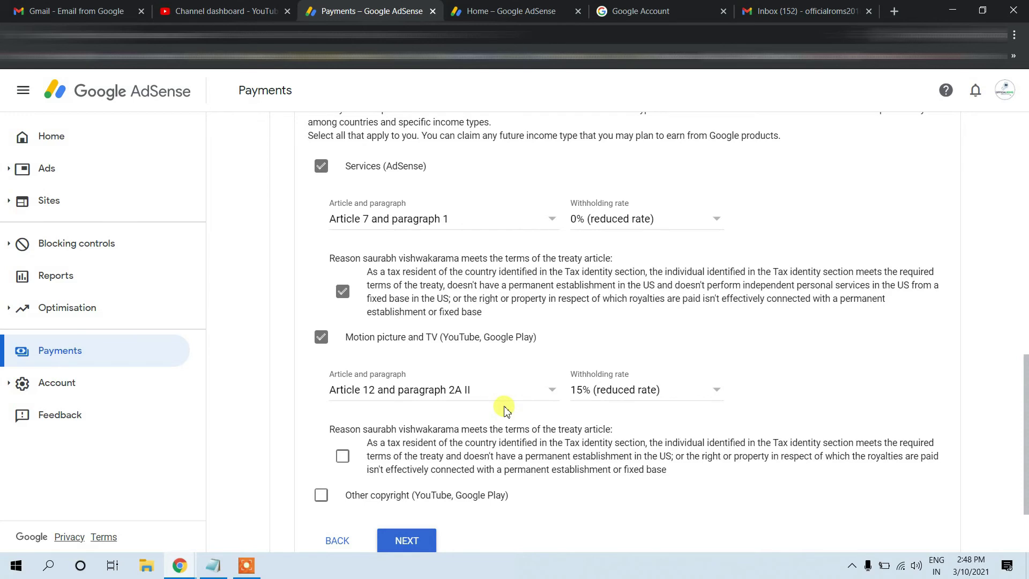
left_click(343, 456)
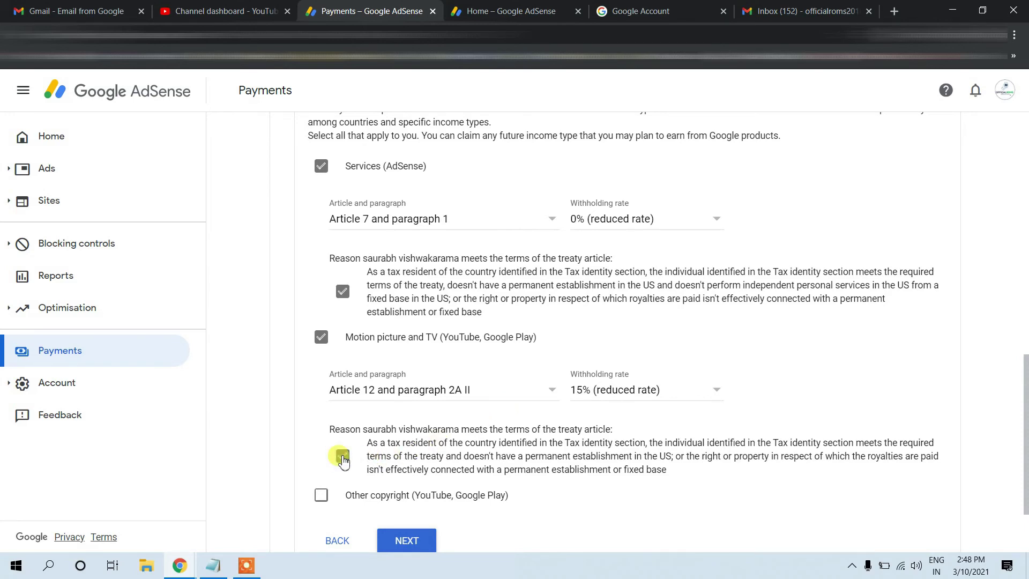
Step: Claim Other copyright under Article 12 and paragraph 2A II at 15% (reduced rate), tick the treaty reason, and proceed to the document preview
left_click(321, 495)
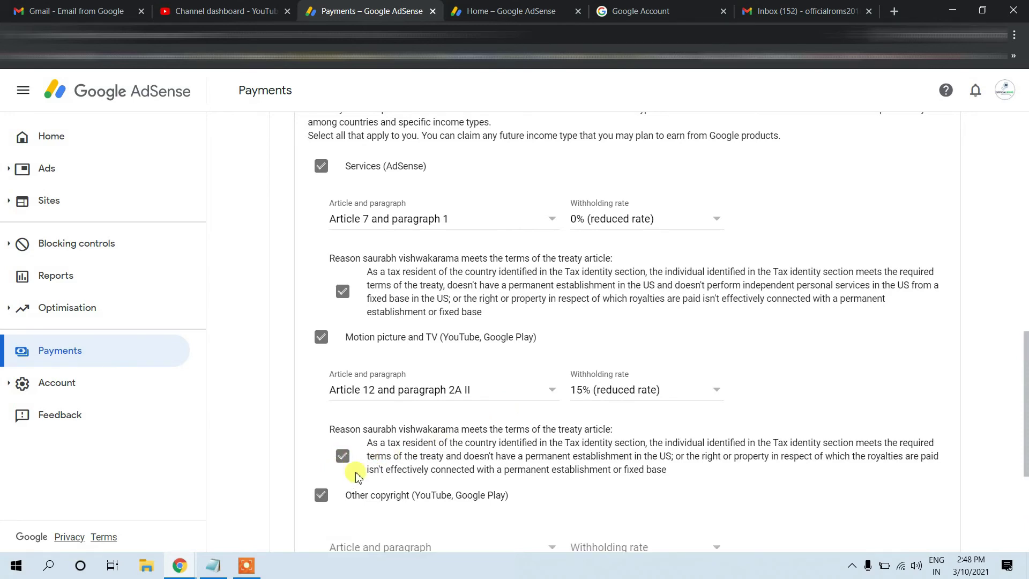
scroll(370, 467, "down", 1)
scroll(374, 469, "down", 2)
left_click(399, 351)
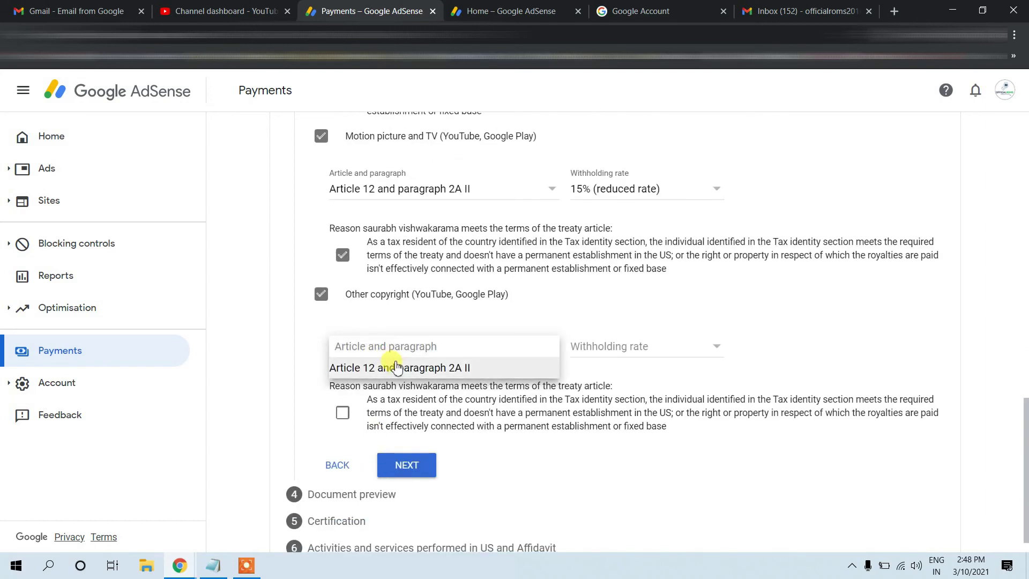
left_click(399, 368)
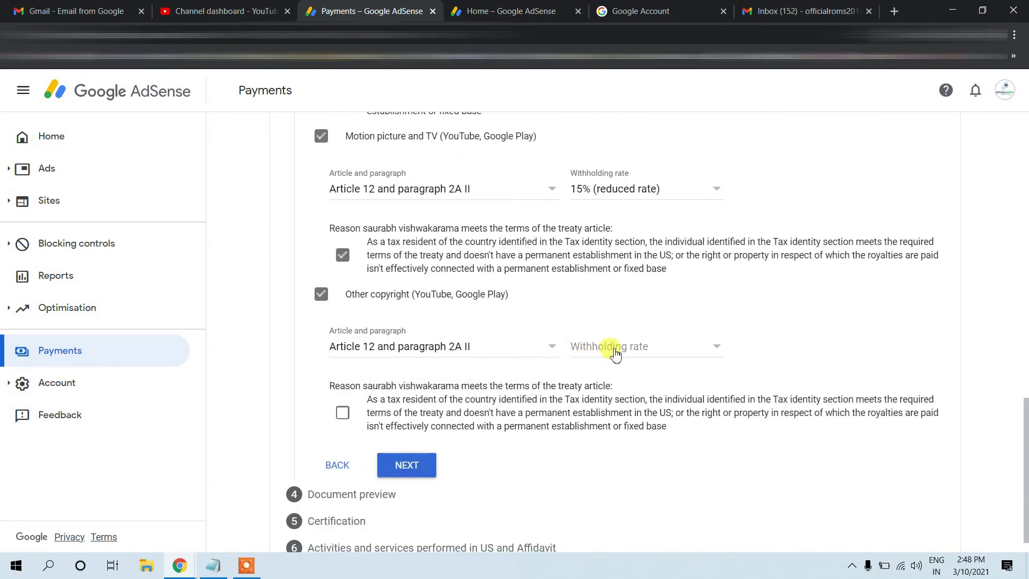
left_click(616, 354)
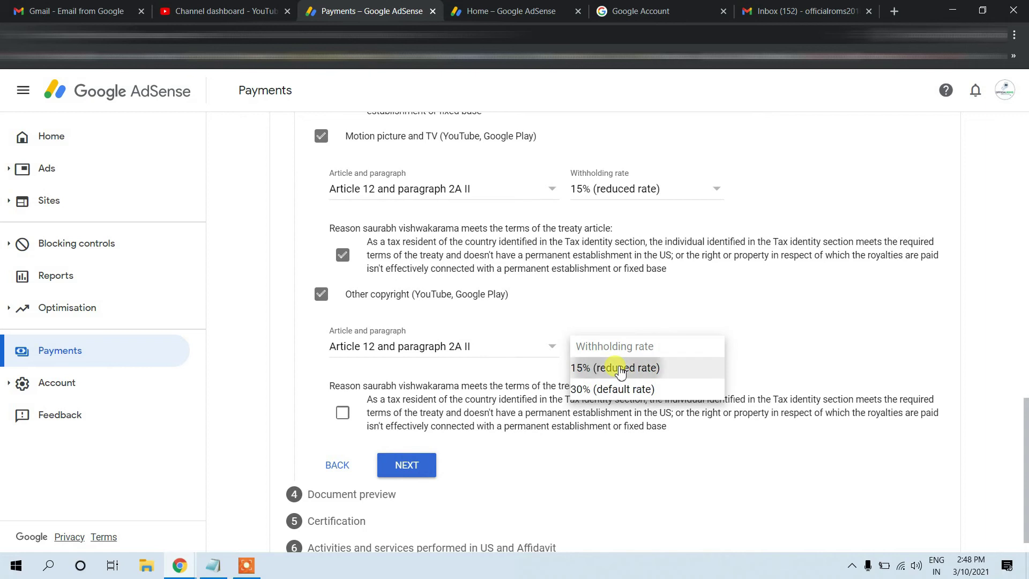
left_click(608, 366)
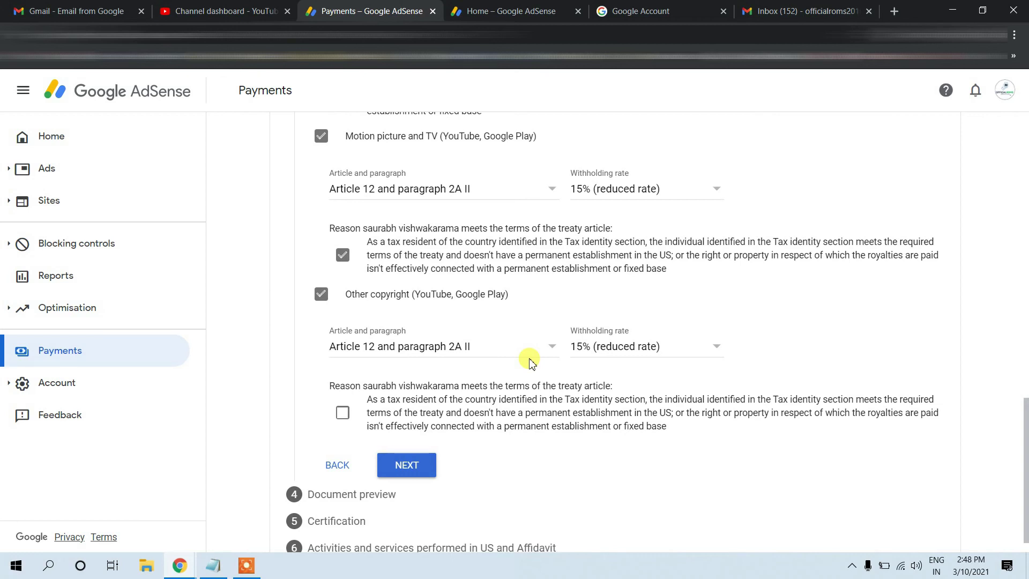
left_click(342, 412)
left_click(412, 461)
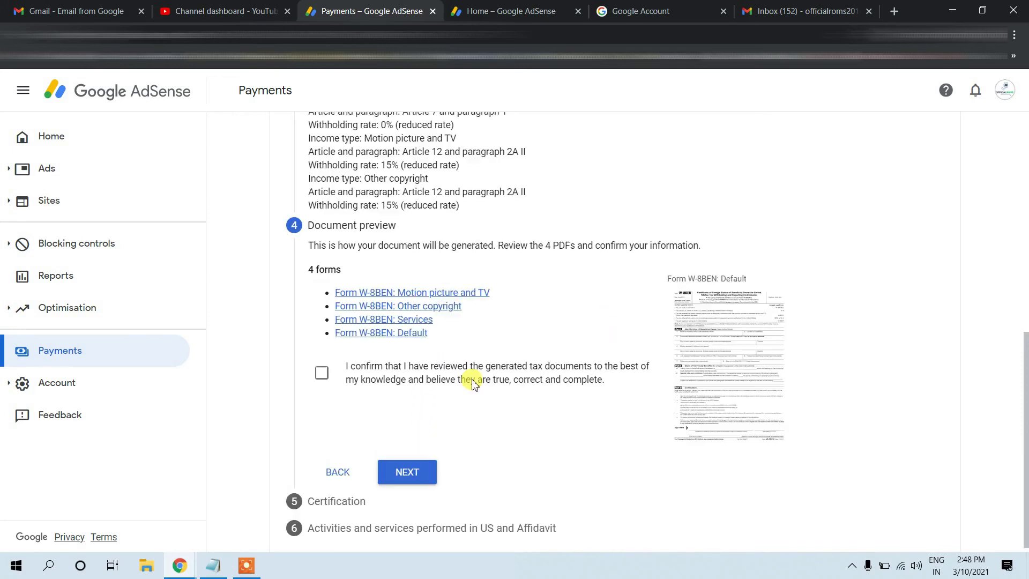
Step: Confirm that the generated tax documents were reviewed, and sign the certification with the full legal name as the person listed in the signature section
left_click(323, 373)
left_click(407, 471)
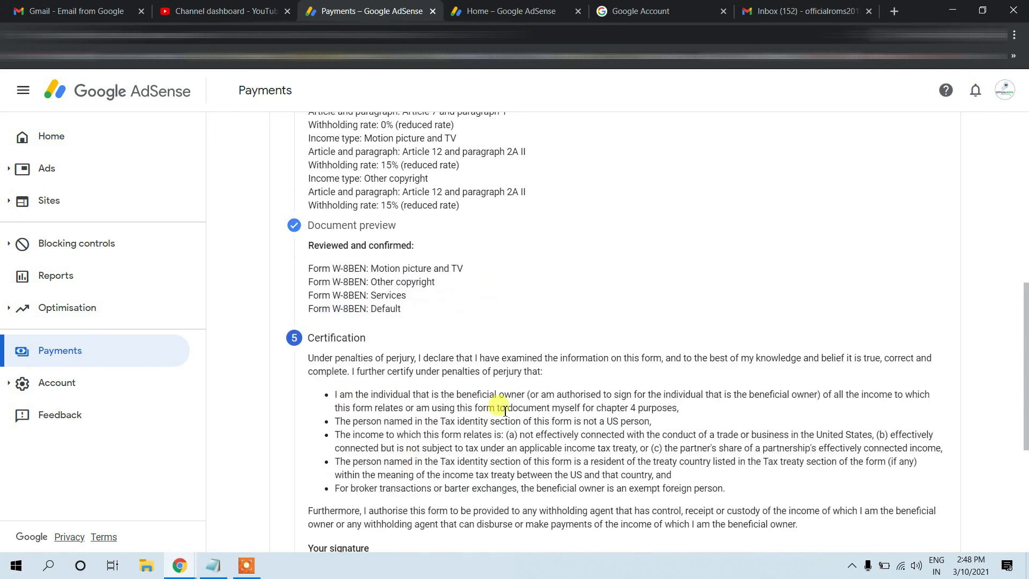
scroll(504, 410, "down", 5)
left_click(376, 333)
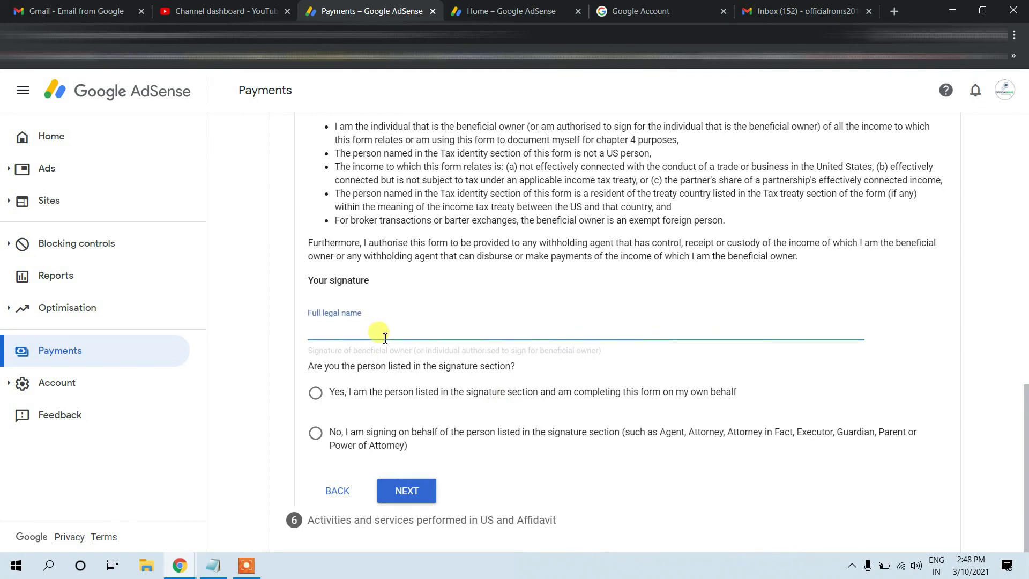
type("SAURABH VISHWAKARAMA")
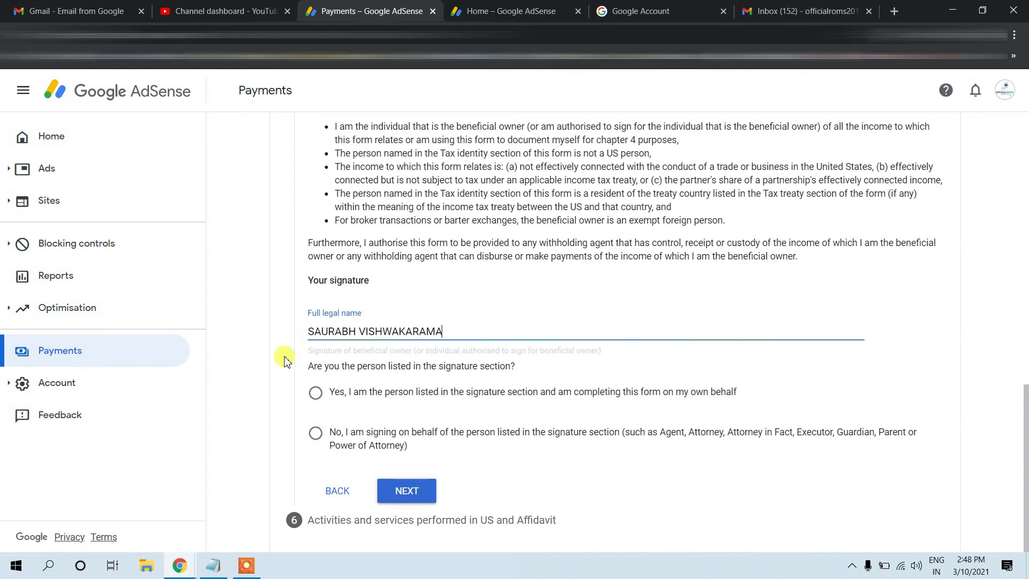
left_click(316, 392)
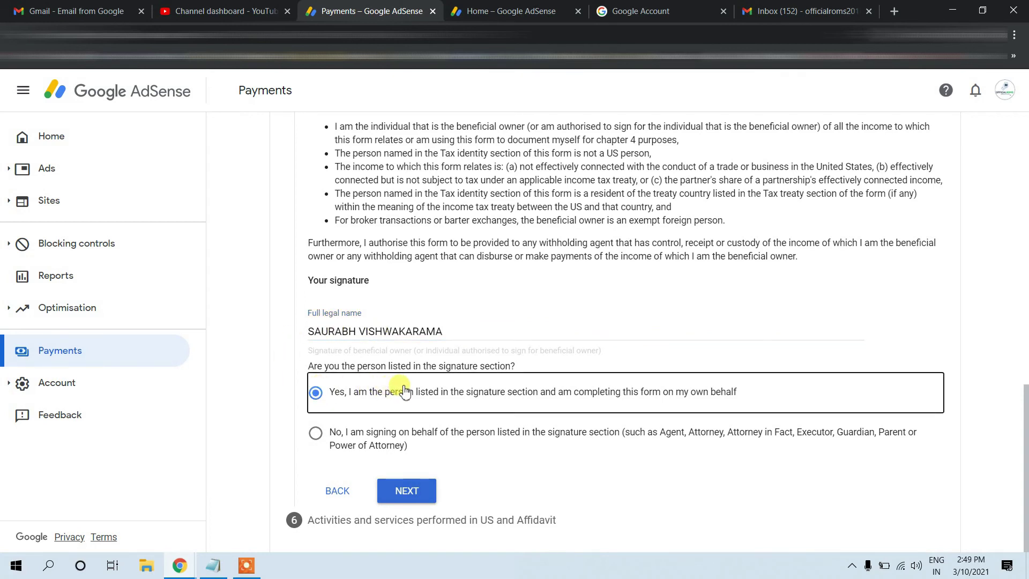
left_click(408, 490)
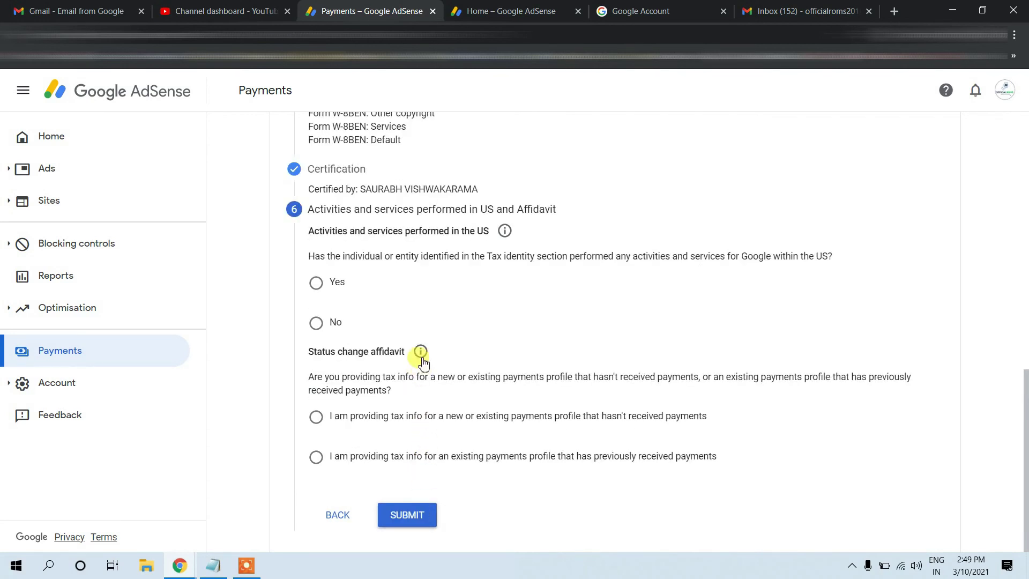
Step: Declare no US activities, certify services solely outside the US, declare unchanged information for an existing profile that has previously received payments, and submit
left_click(317, 323)
left_click(332, 357)
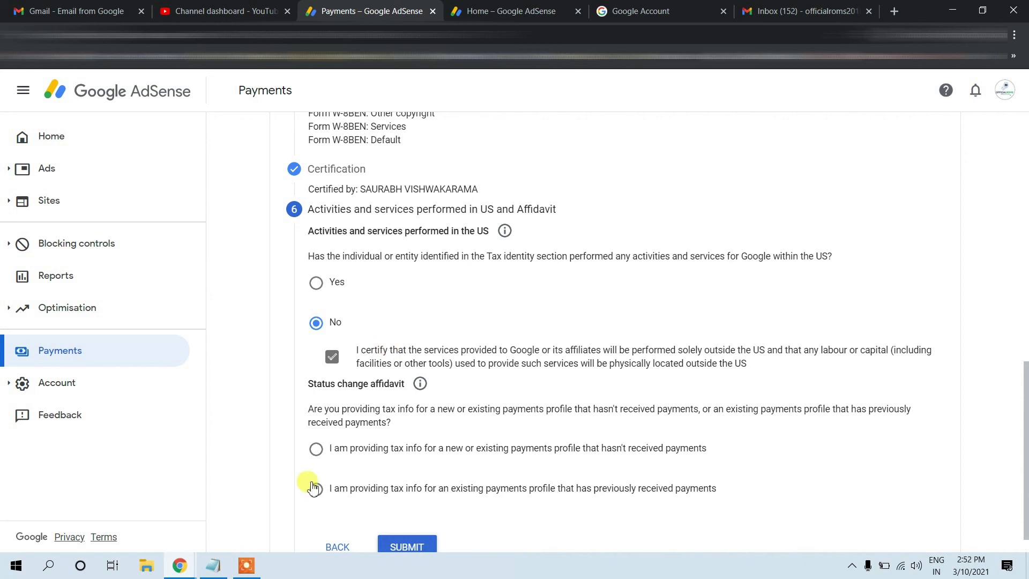
left_click(316, 489)
scroll(332, 453, "down", 3)
left_click(333, 386)
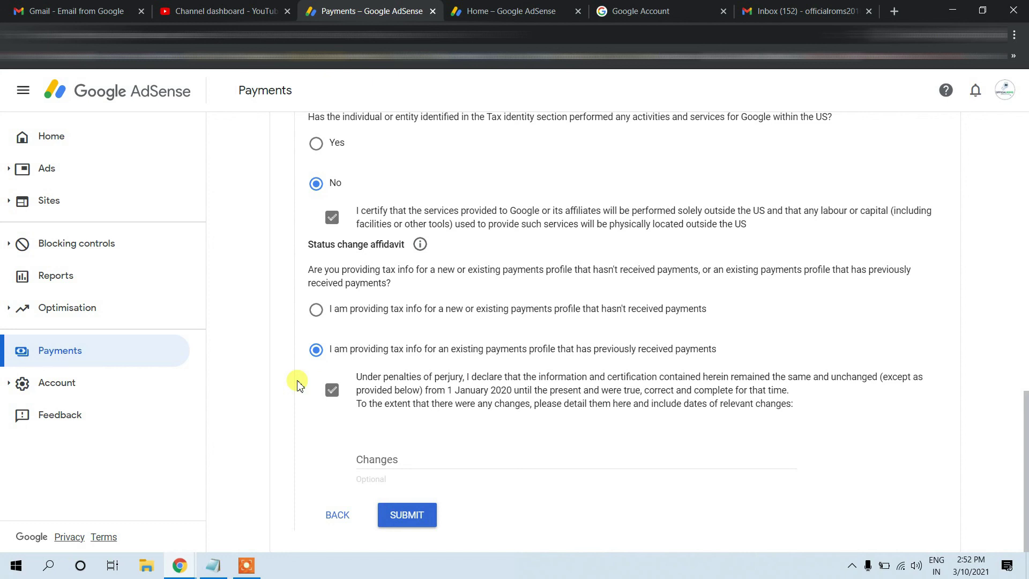
left_click(419, 517)
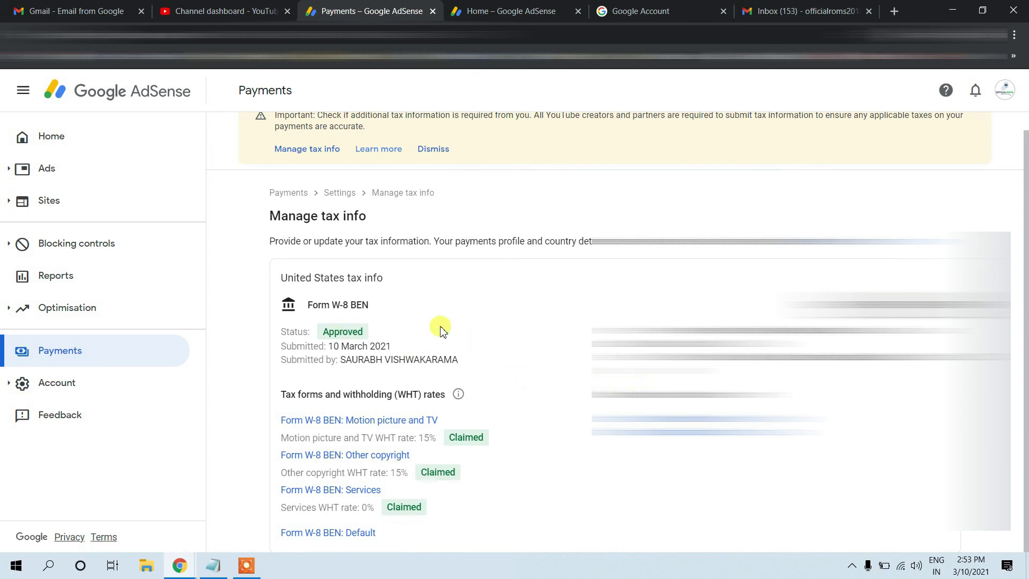
Step: Switch to the Gmail inbox, open the newest Google Payments email about the tax information, and read its headline
left_click(788, 11)
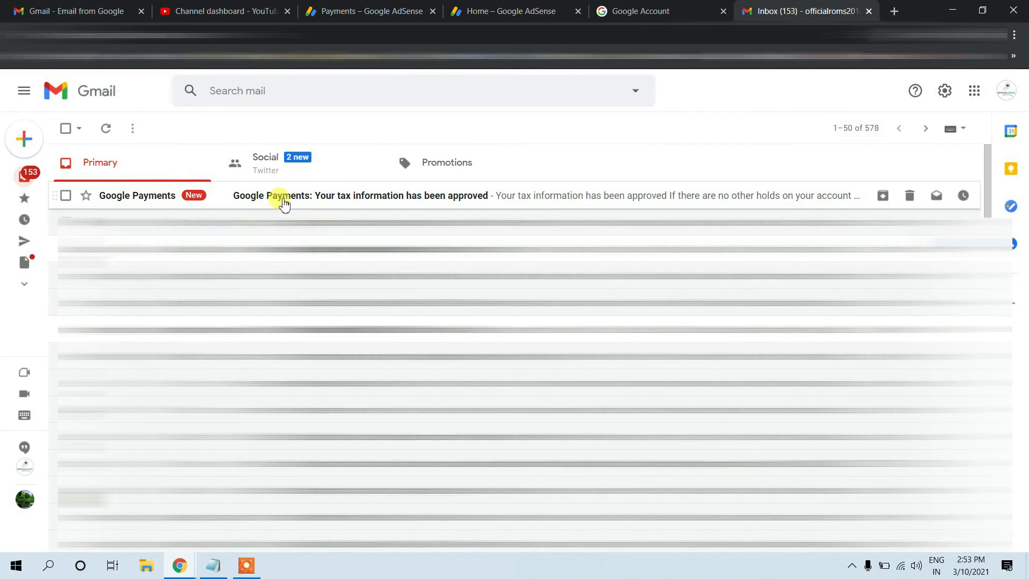
left_click(284, 204)
left_click_drag(340, 304, 722, 311)
left_click(722, 311)
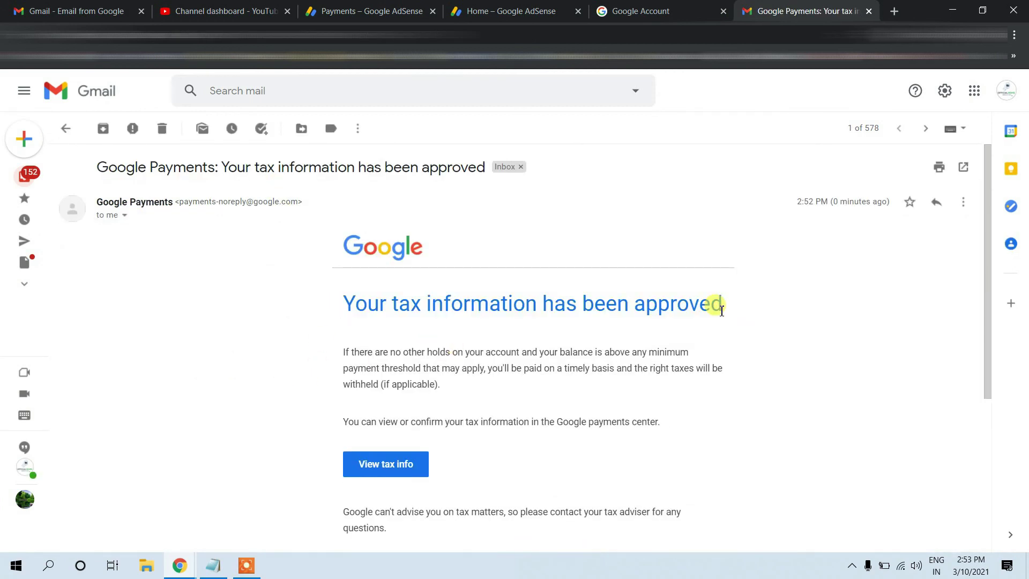